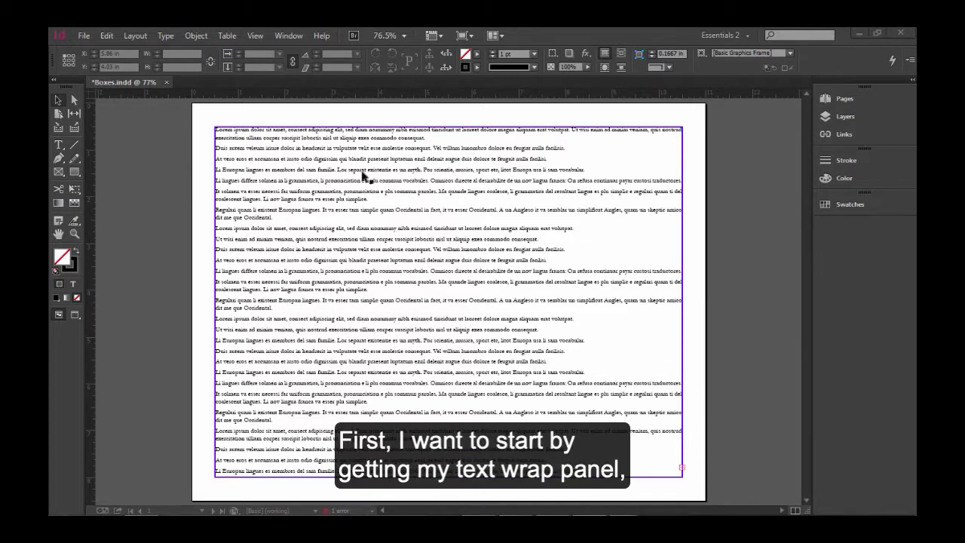
# - Show the Text Wrap controls and place them beside the page text
pyautogui.click(289, 36)
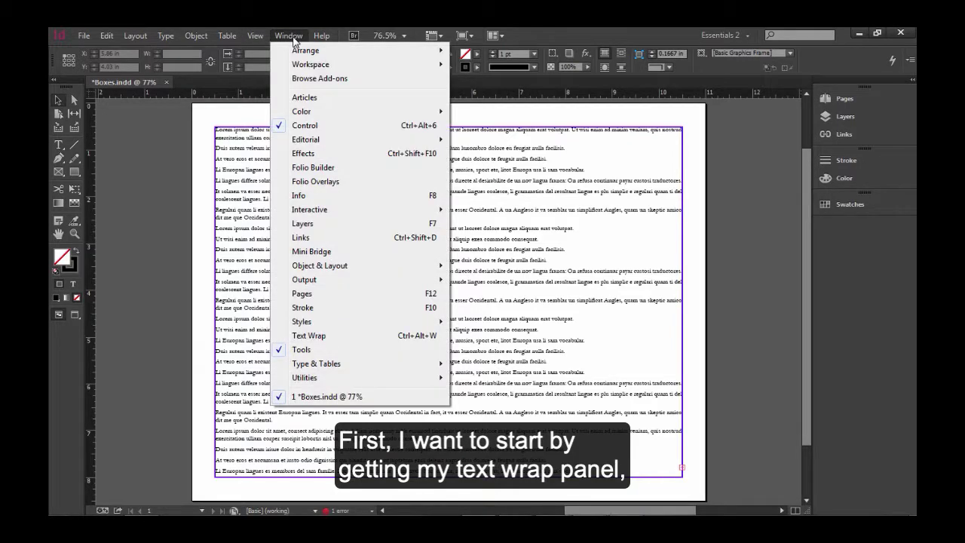
pyautogui.click(341, 336)
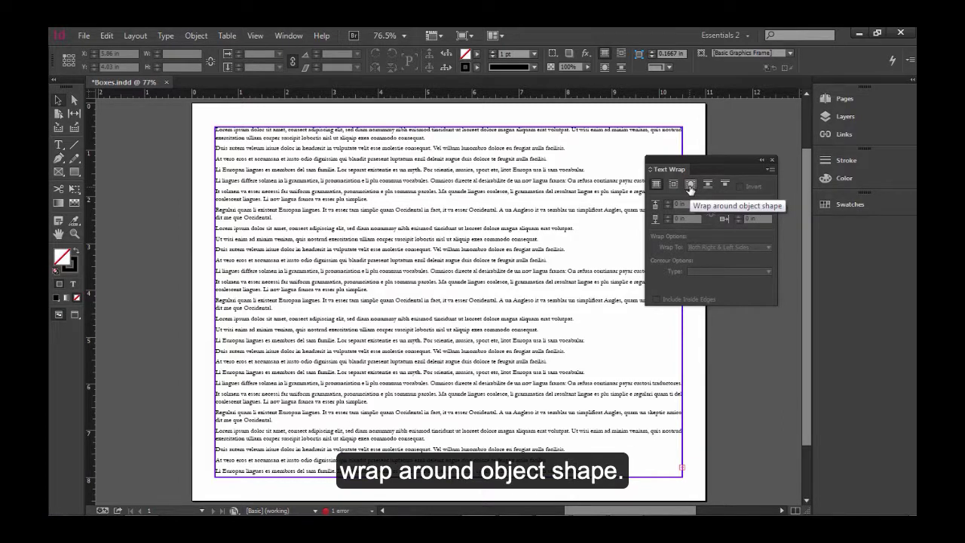
pyautogui.moveTo(689, 157); pyautogui.dragTo(697, 151)
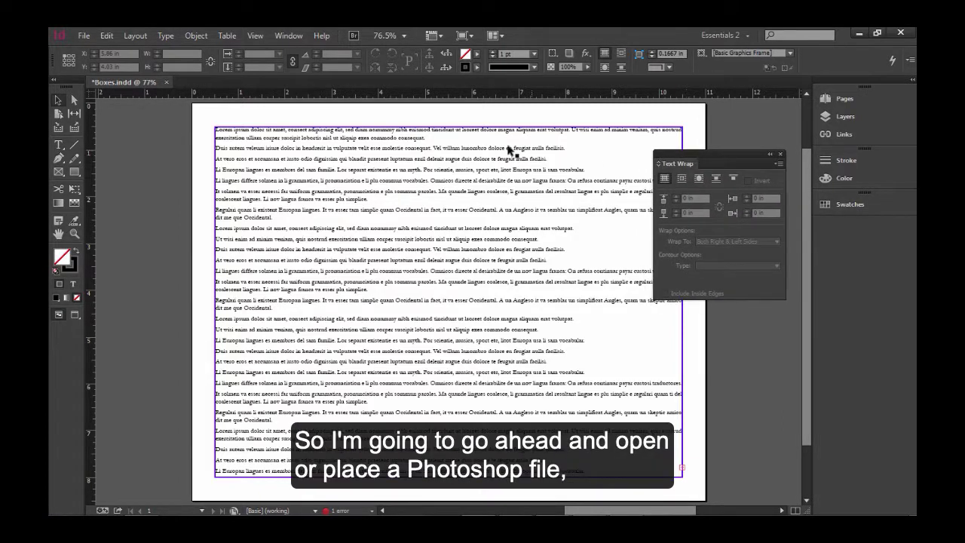
# - Draw a rectangular frame about 4.04 by 3.72 in over the text and place Dog Silo.psd in it
pyautogui.click(74, 173)
pyautogui.moveTo(301, 178); pyautogui.dragTo(490, 352)
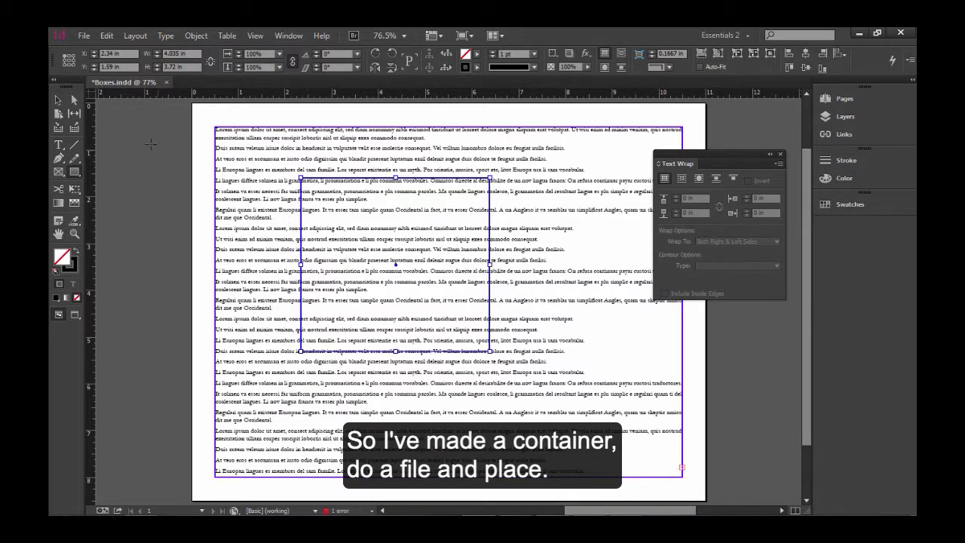
pyautogui.click(85, 37)
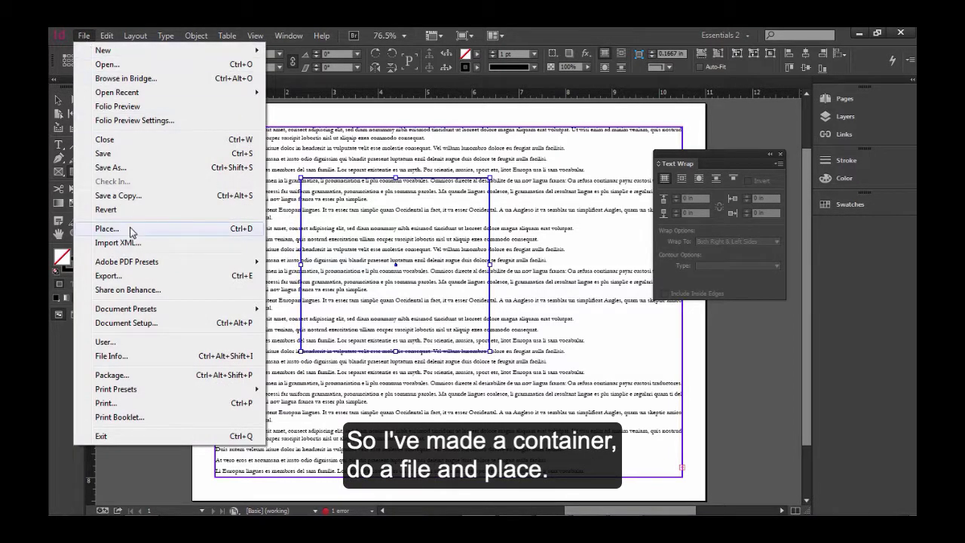
pyautogui.click(129, 229)
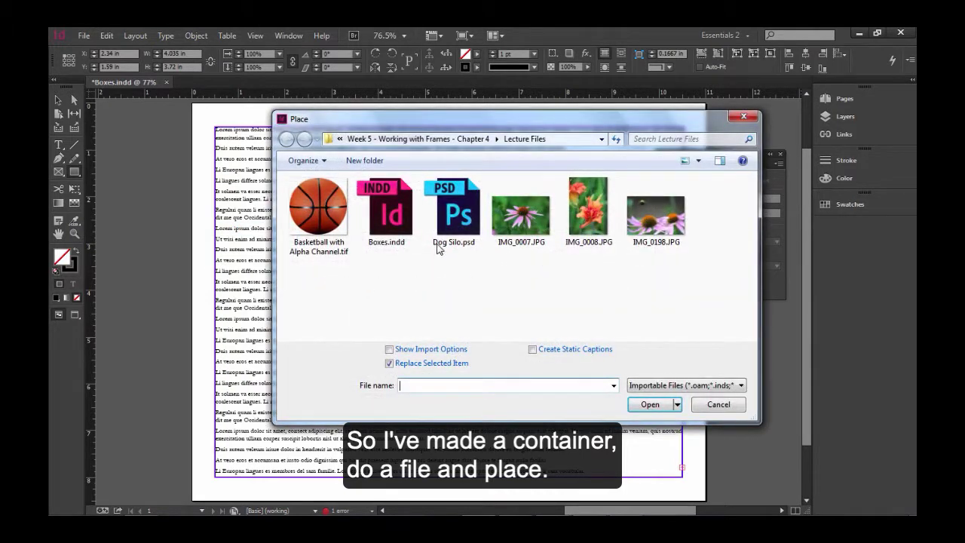
pyautogui.click(460, 245)
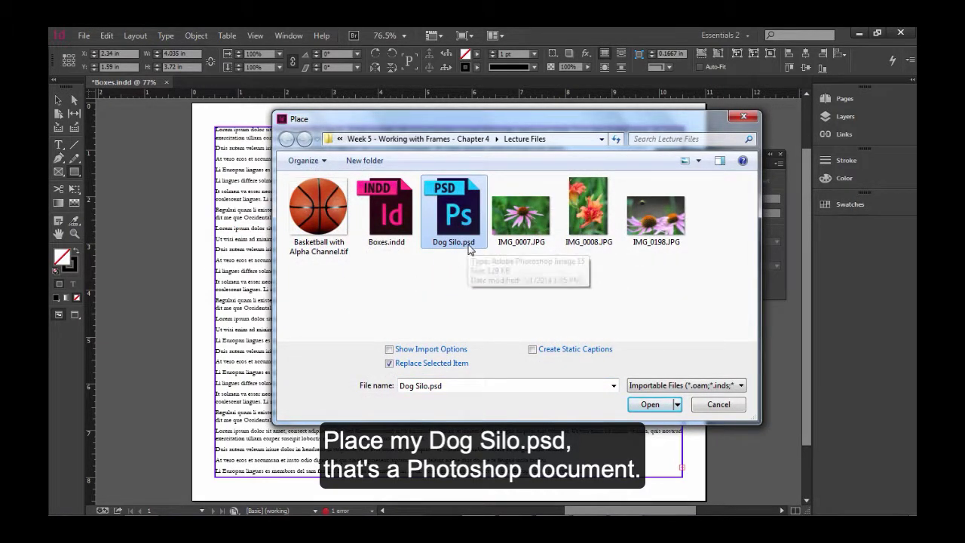
pyautogui.click(644, 410)
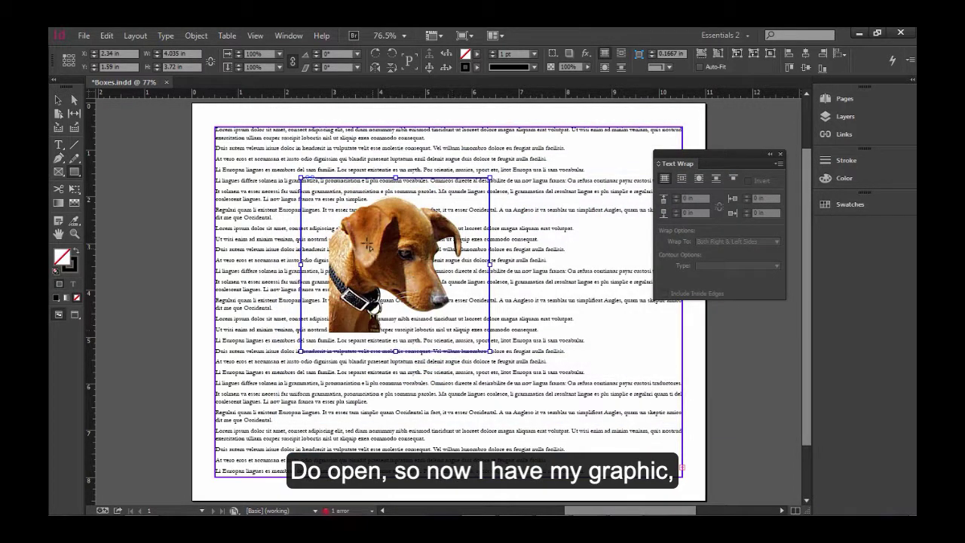
# - Nudge the dog's frame slightly down and wrap the text around the object shape using the Photoshop Path contour, Path 1
pyautogui.click(58, 101)
pyautogui.moveTo(355, 181)
pyautogui.mouseDown()
pyautogui.moveTo(375, 209)
pyautogui.moveTo(352, 216)
pyautogui.moveTo(356, 197)
pyautogui.mouseUp()
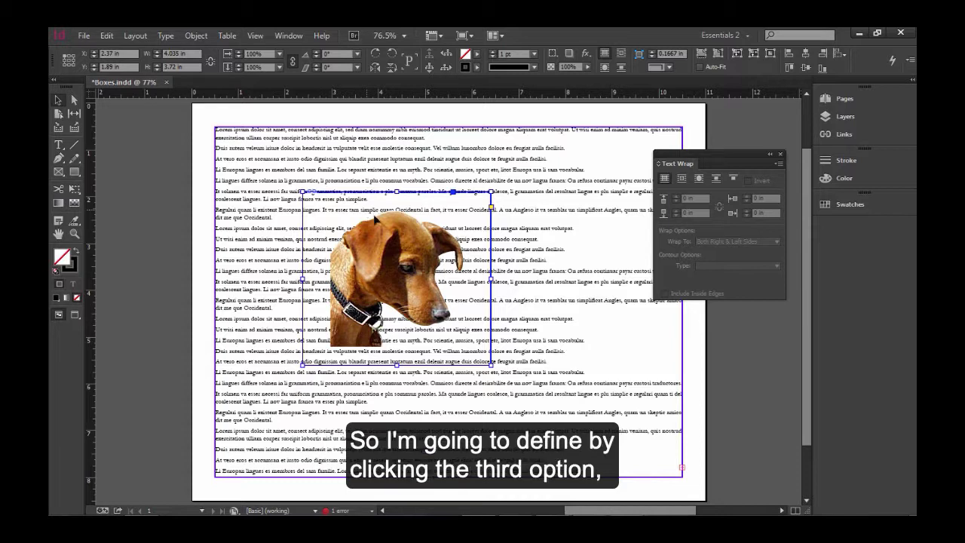
pyautogui.click(699, 178)
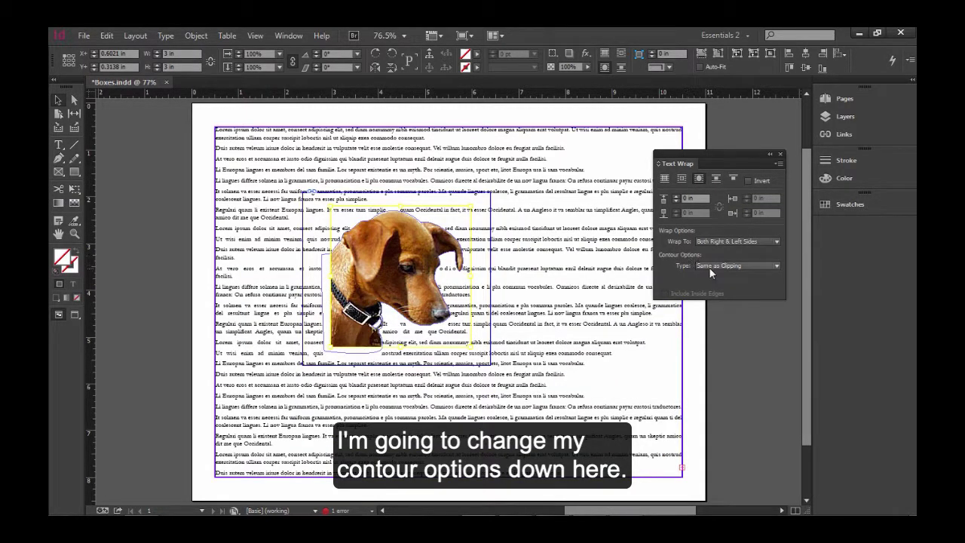
pyautogui.click(709, 265)
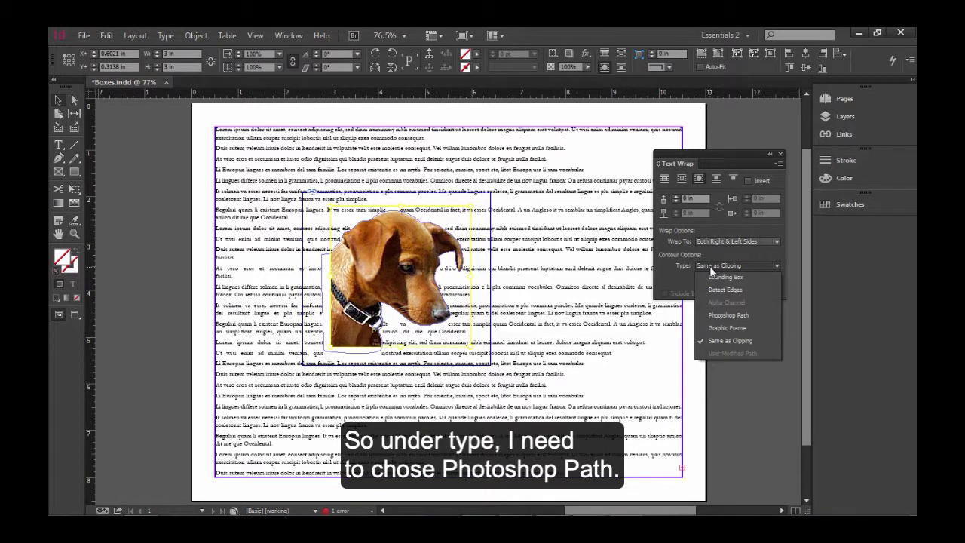
pyautogui.click(753, 315)
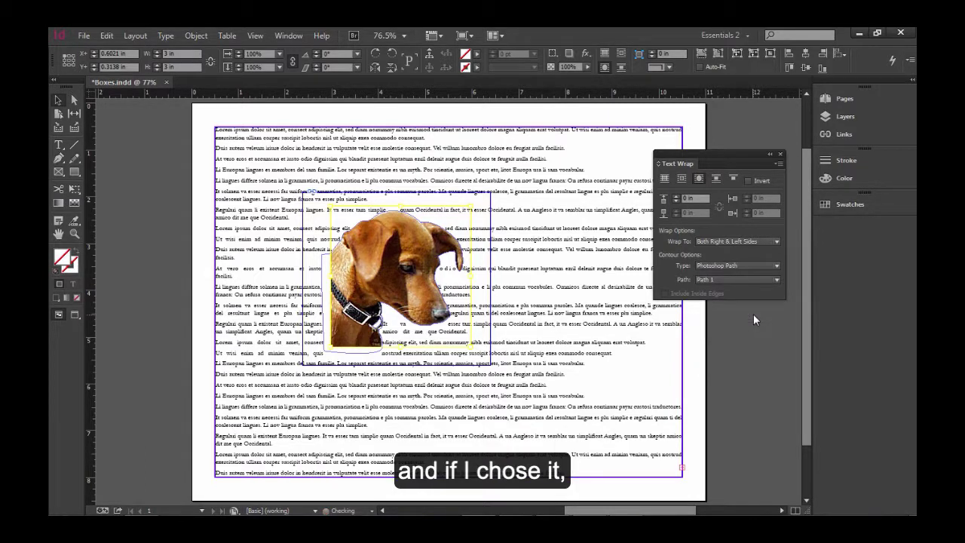
pyautogui.click(733, 280)
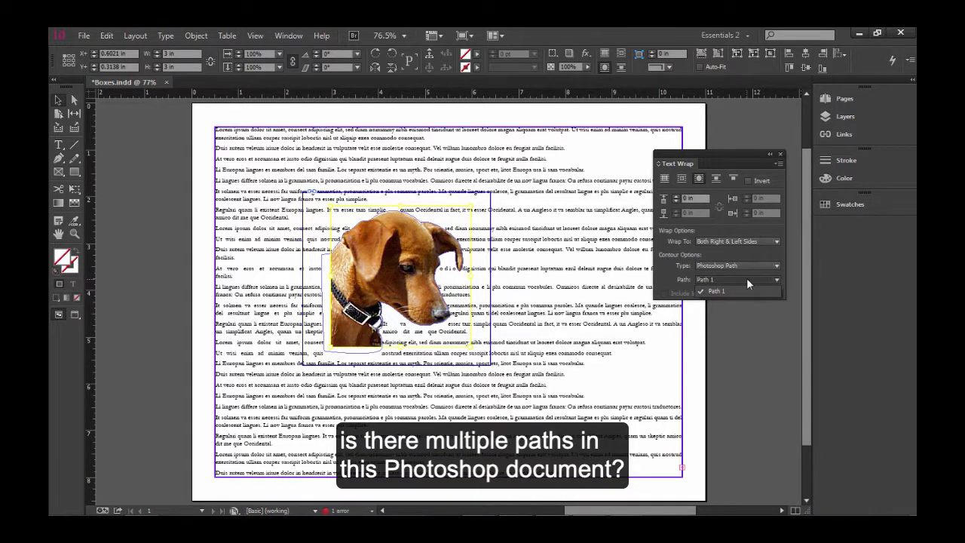
pyautogui.click(747, 278)
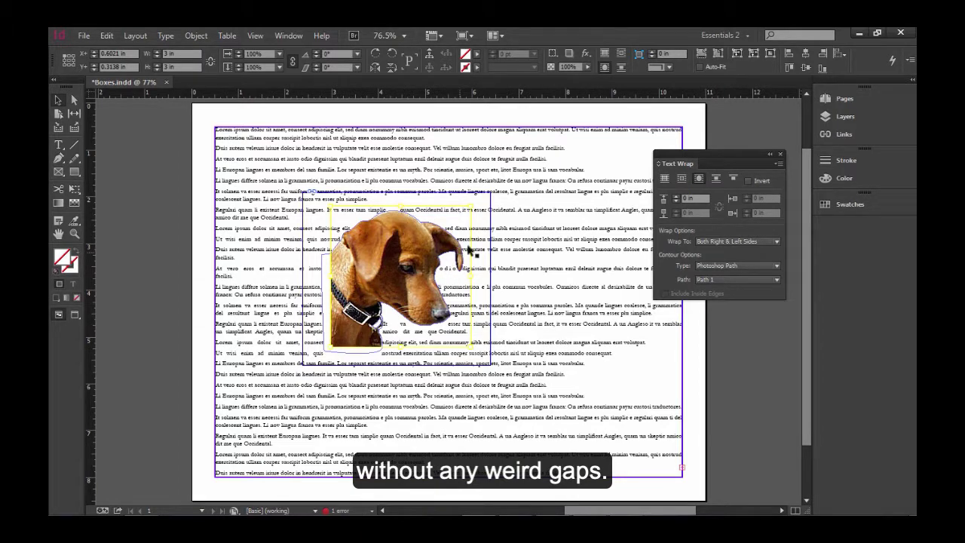
# - Set the text wrap offset around the dog to 0.0625 in
pyautogui.click(676, 196)
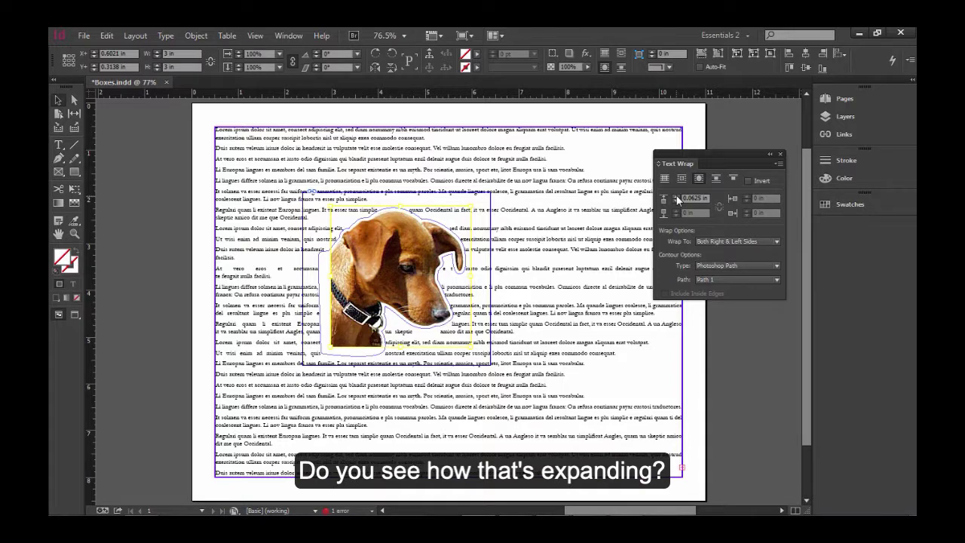
pyautogui.click(677, 196)
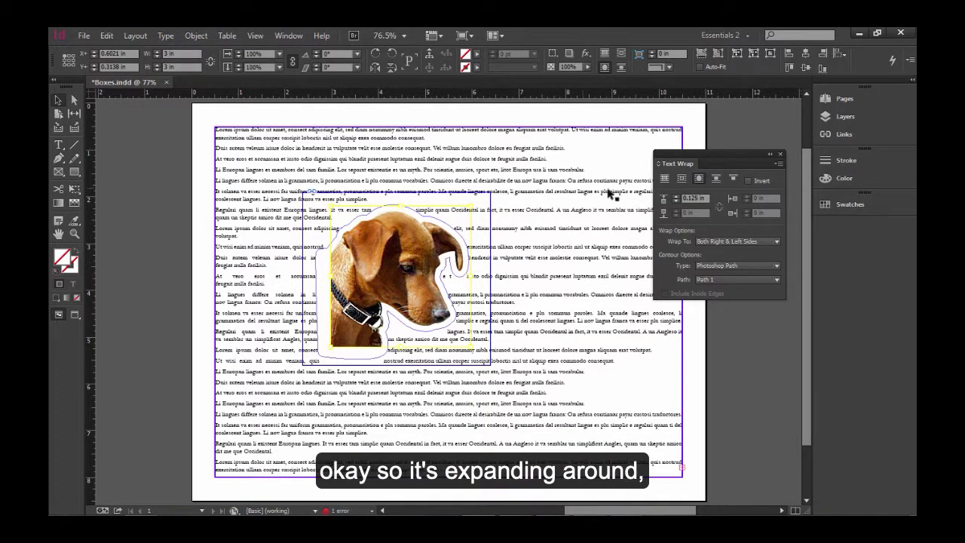
pyautogui.click(676, 200)
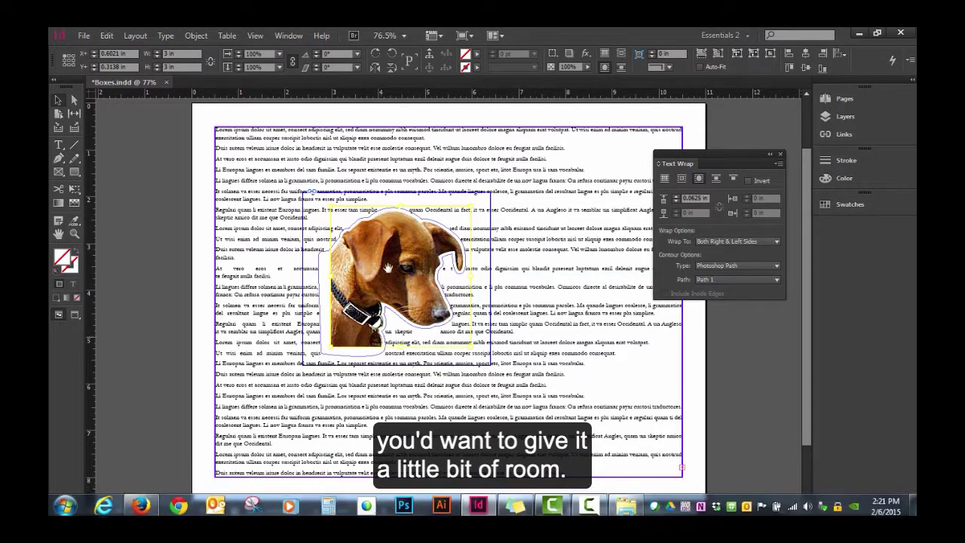
# - Try reshaping the wrap outline with Direct Selection by pulling the point beside the dog's drooping ear outward and returning it
pyautogui.hotkey('ctrl', '=')
pyautogui.hotkey('ctrl', '=')
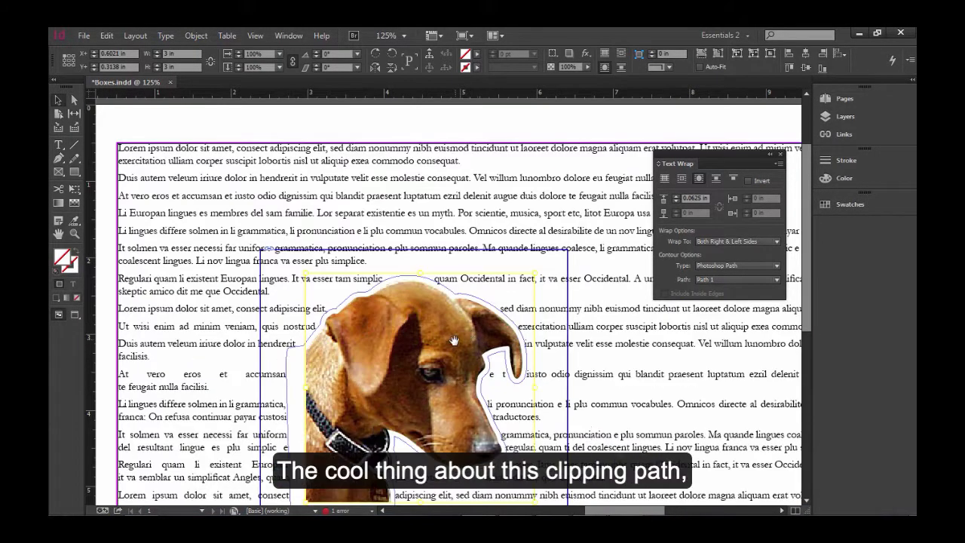
pyautogui.hotkey('ctrl', '=')
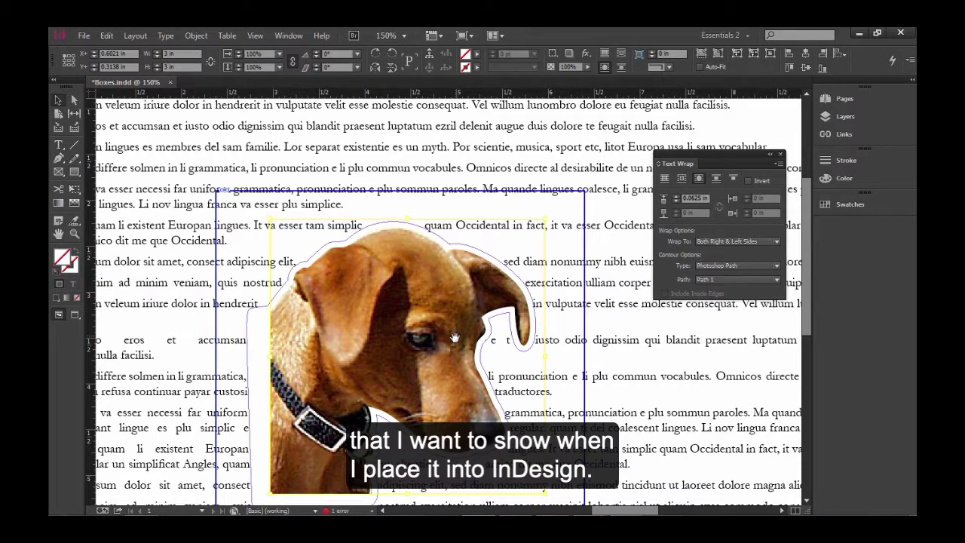
pyautogui.moveTo(384, 335); pyautogui.dragTo(349, 282)
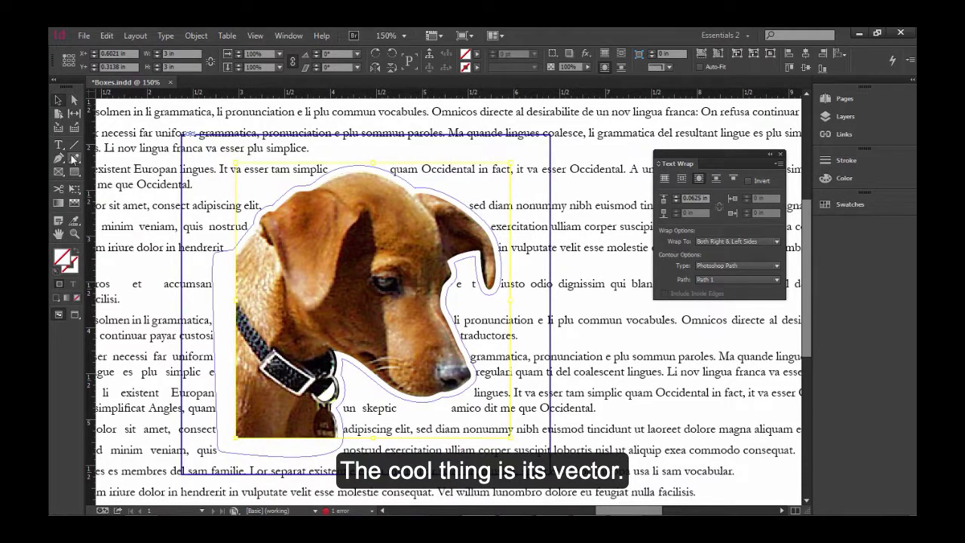
pyautogui.click(74, 99)
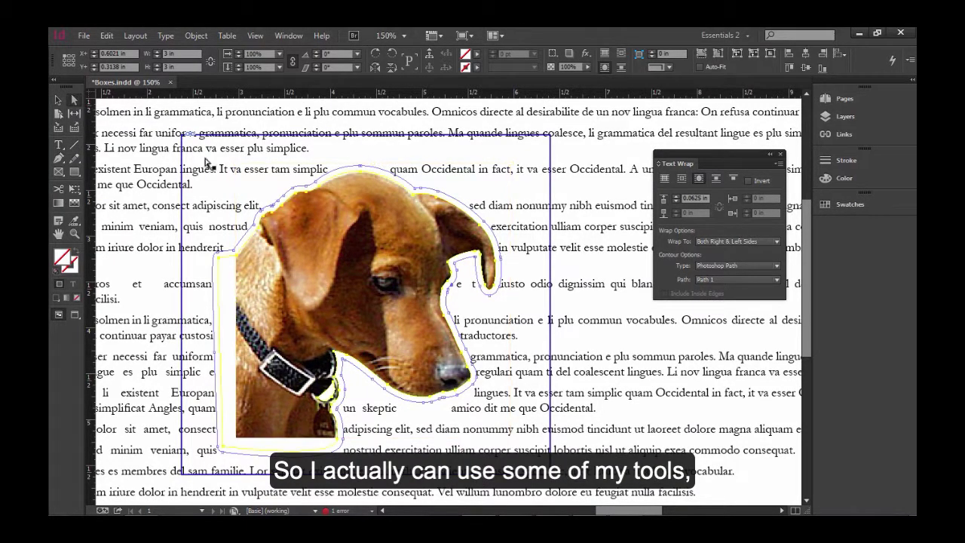
pyautogui.click(360, 165)
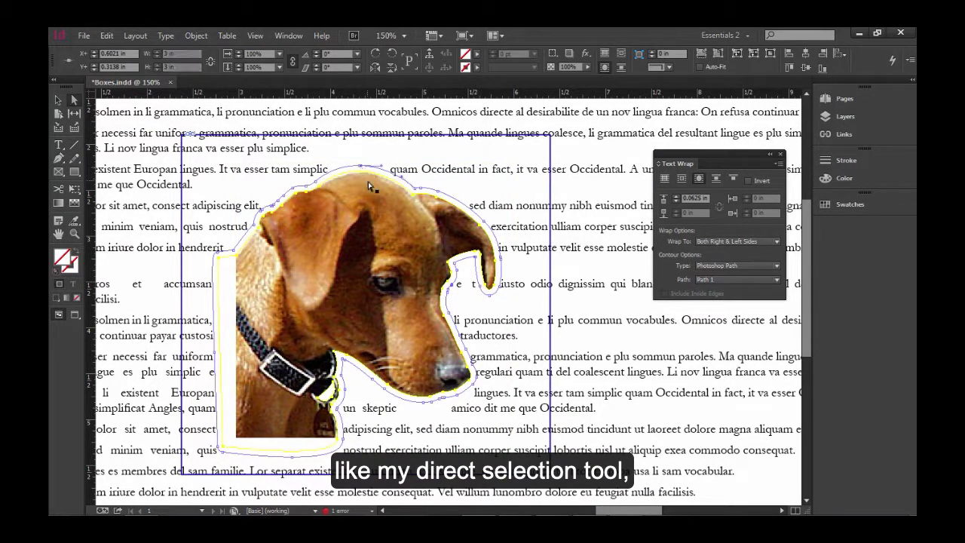
pyautogui.click(417, 192)
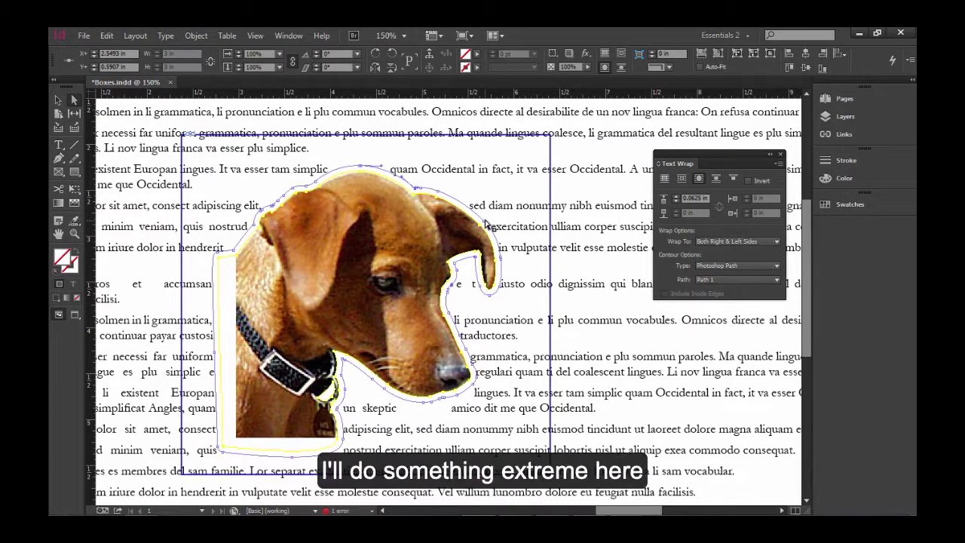
pyautogui.moveTo(488, 225); pyautogui.dragTo(510, 207)
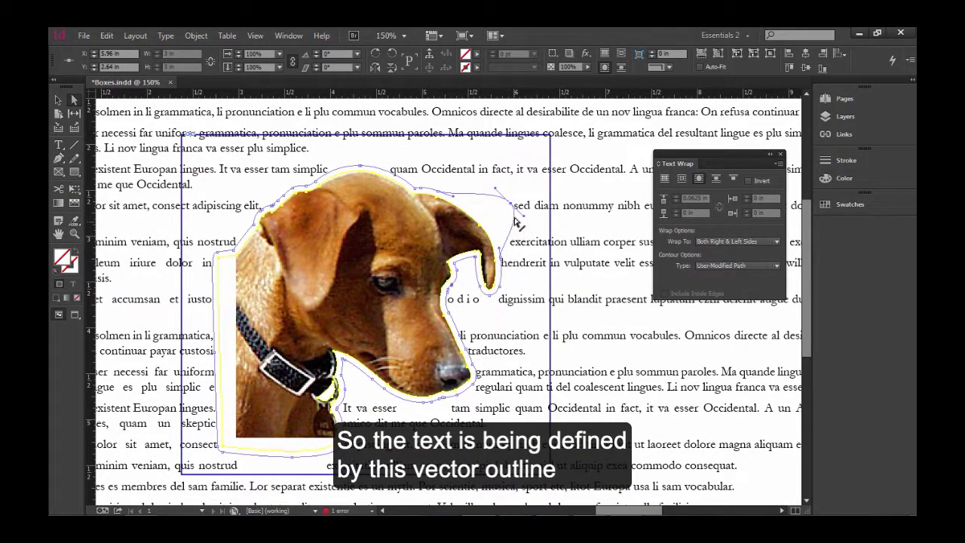
pyautogui.moveTo(511, 205); pyautogui.dragTo(477, 218)
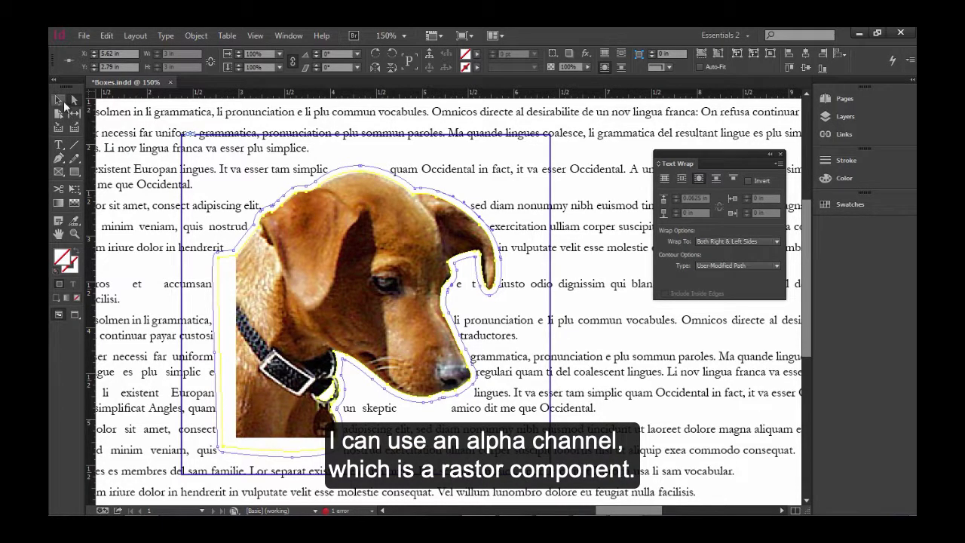
# - Delete the dog image from its frame and place Basketball with Alpha Channel.tif in the empty frame
pyautogui.click(354, 266)
pyautogui.press('Delete')
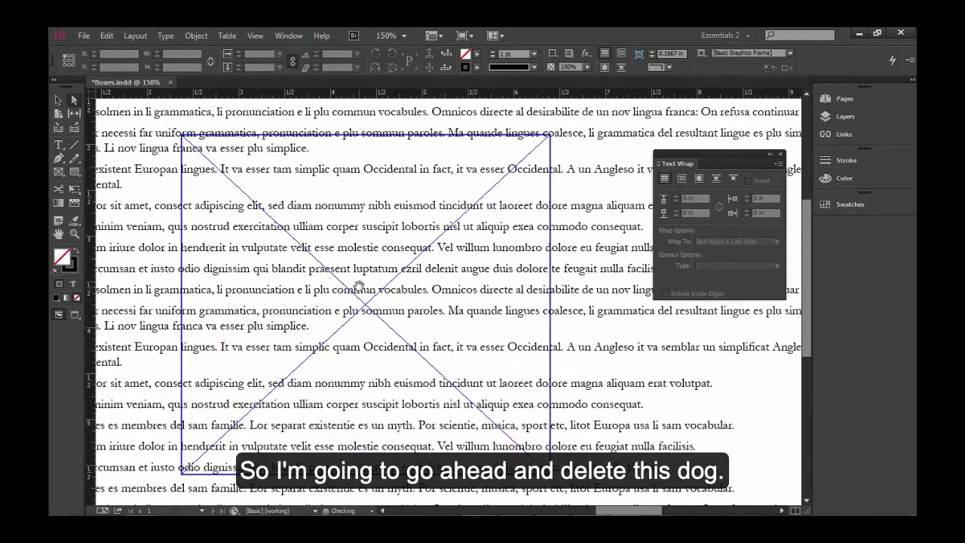
pyautogui.click(58, 100)
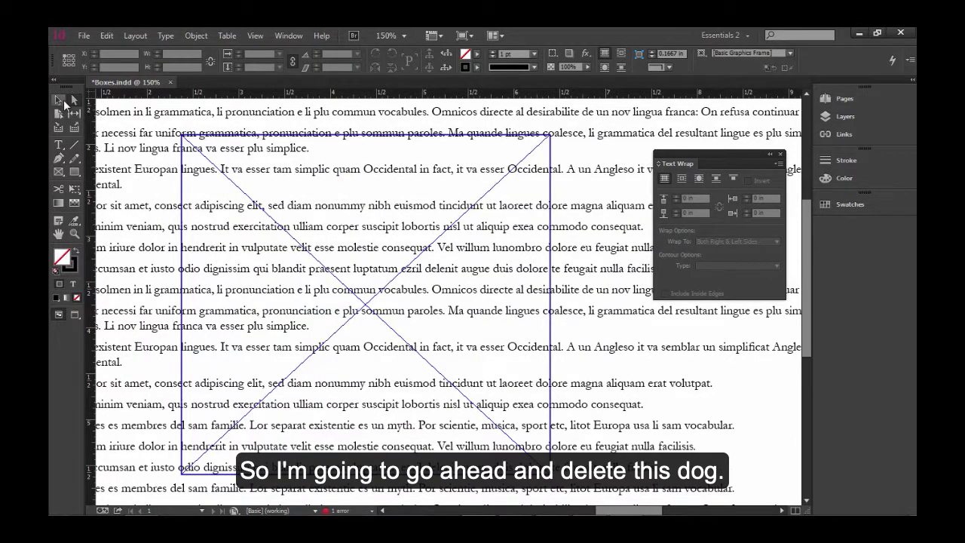
pyautogui.click(268, 139)
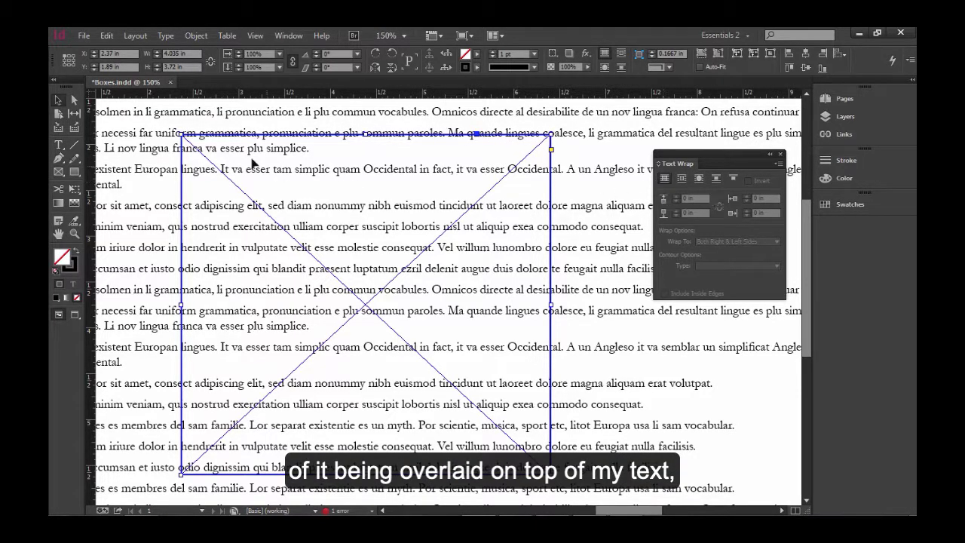
pyautogui.click(83, 35)
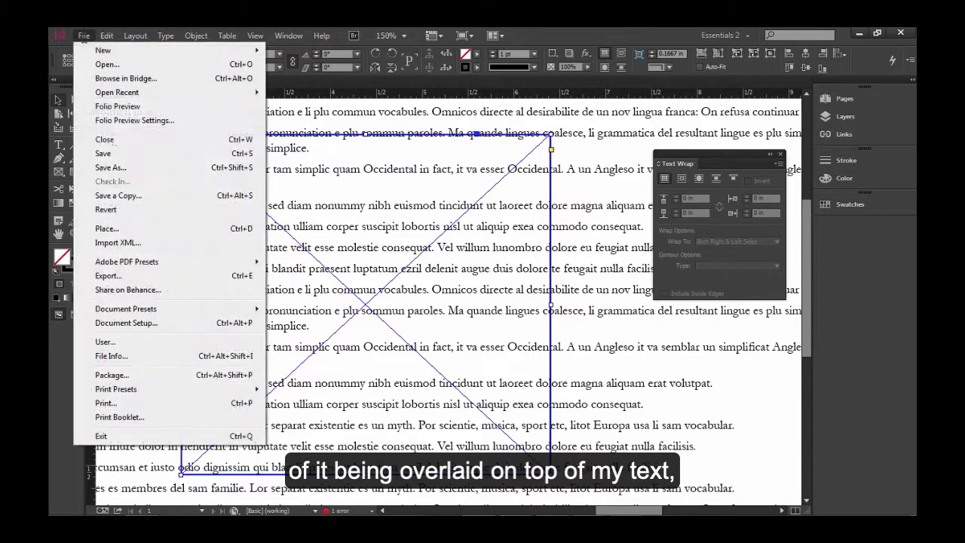
pyautogui.click(106, 228)
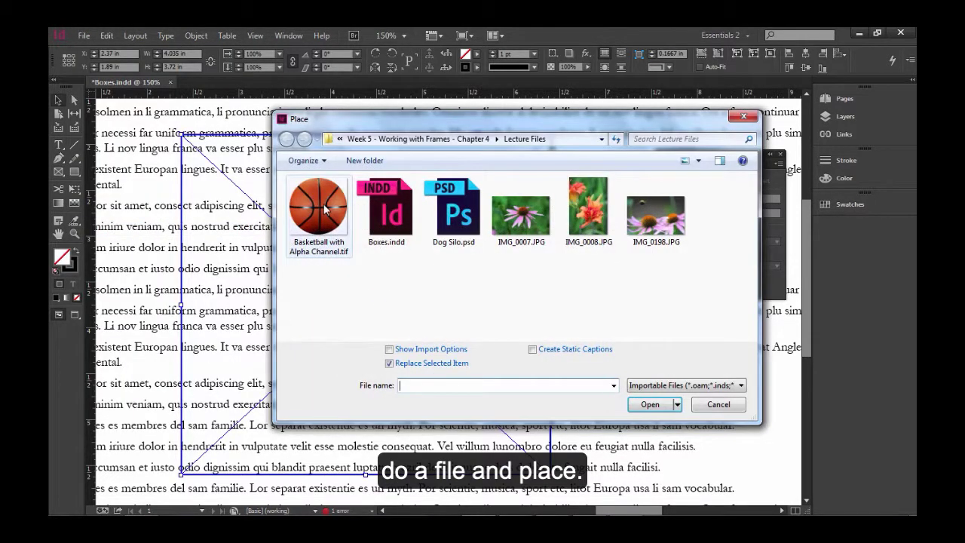
pyautogui.click(329, 243)
pyautogui.click(653, 404)
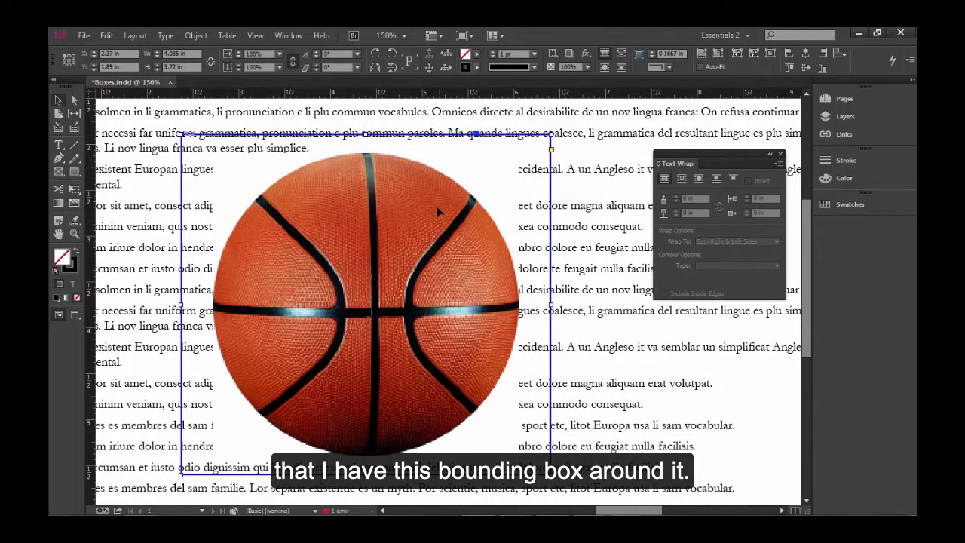
# - Wrap the text around the basketball's object shape using the Alpha Channel contour with the Background copy Mask copy channel
pyautogui.click(699, 180)
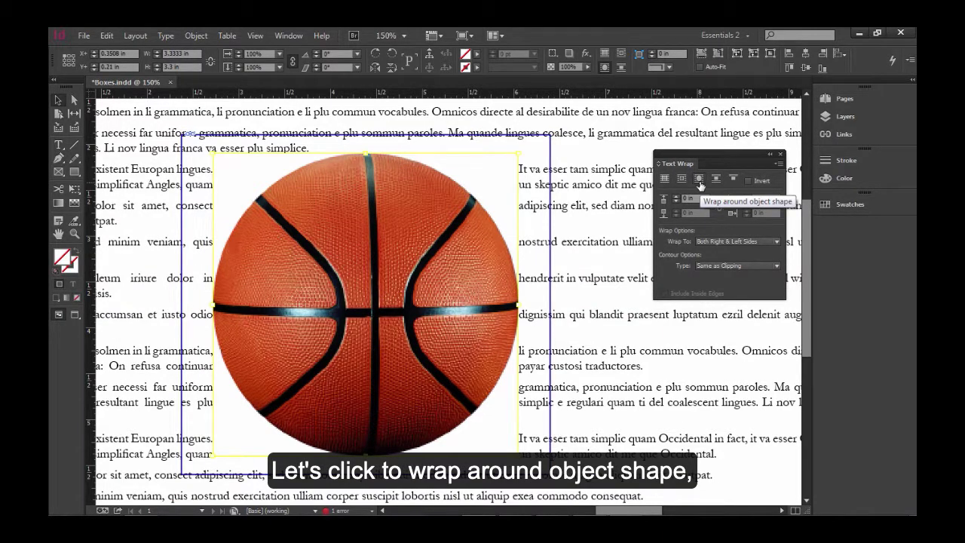
pyautogui.click(709, 266)
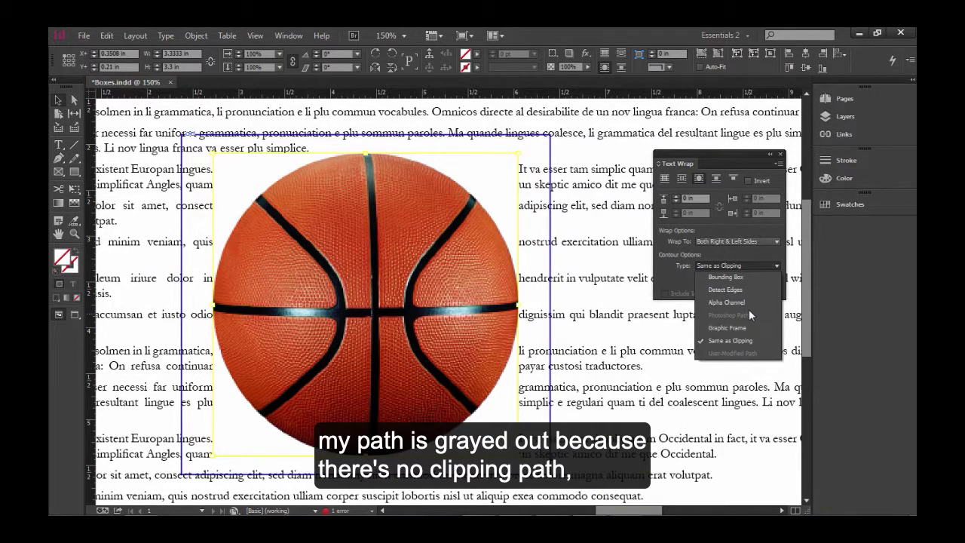
pyautogui.click(741, 302)
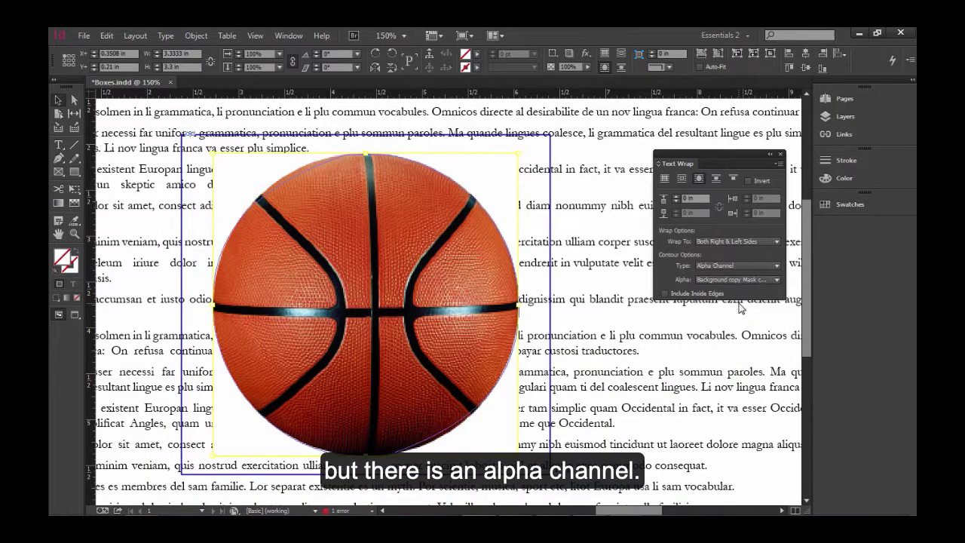
pyautogui.click(737, 280)
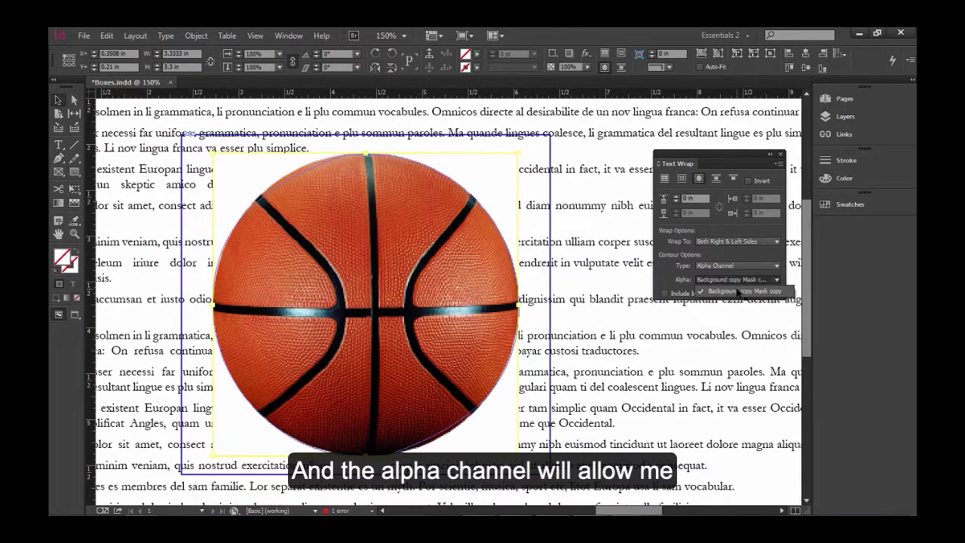
pyautogui.click(742, 292)
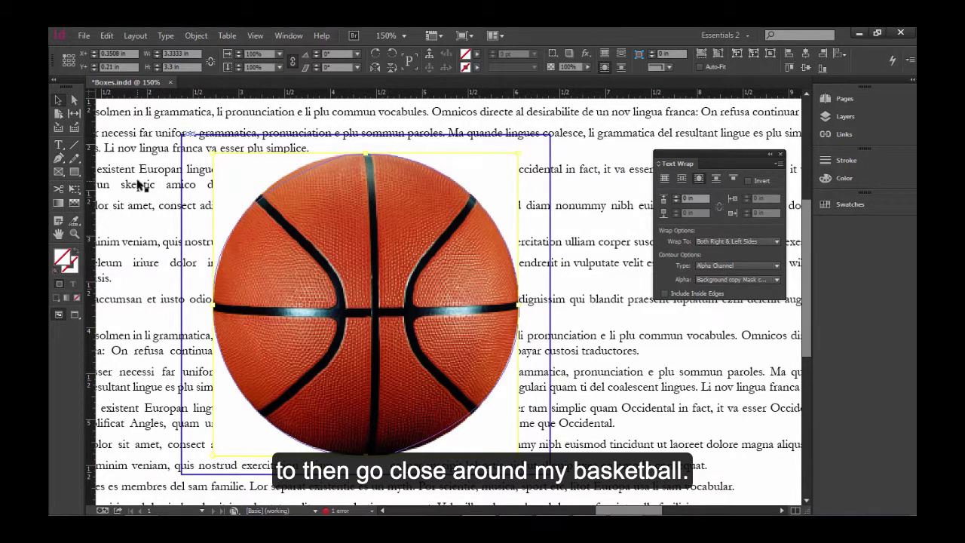
# - Set the text wrap offset around the basketball to 0.125 in
pyautogui.click(675, 197)
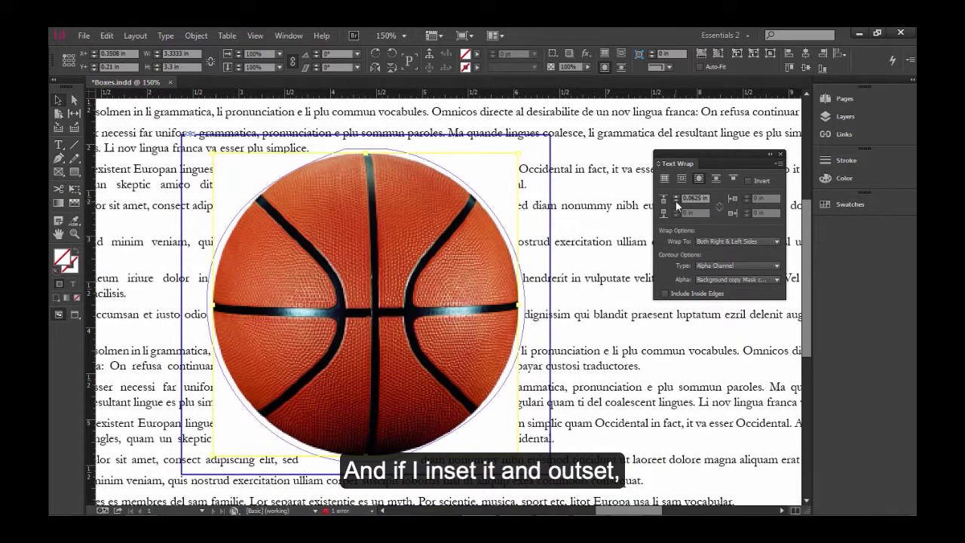
pyautogui.click(675, 200)
pyautogui.click(677, 197)
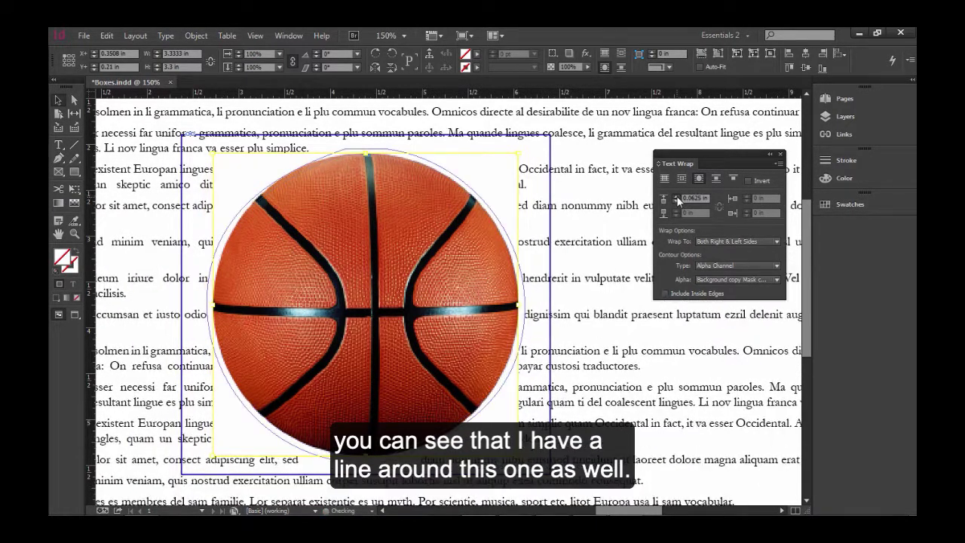
pyautogui.click(676, 197)
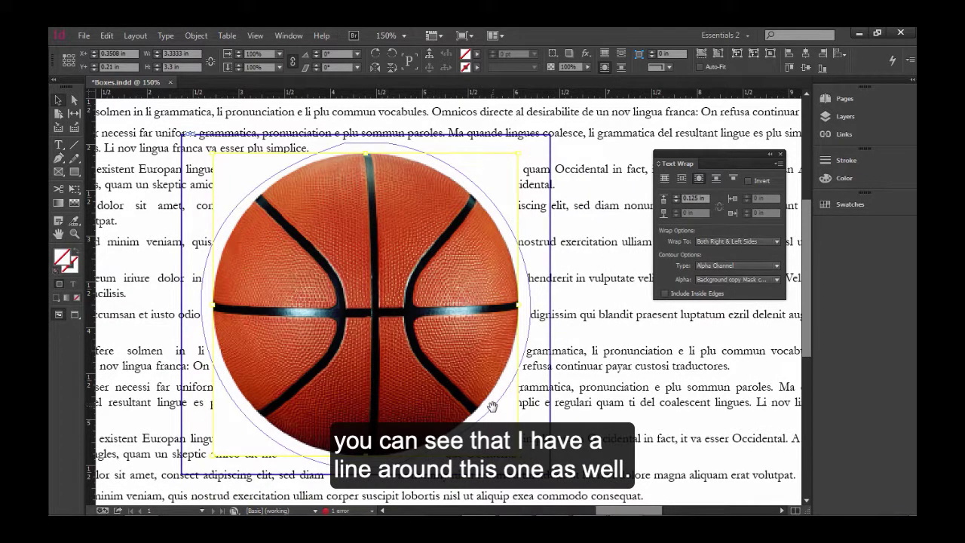